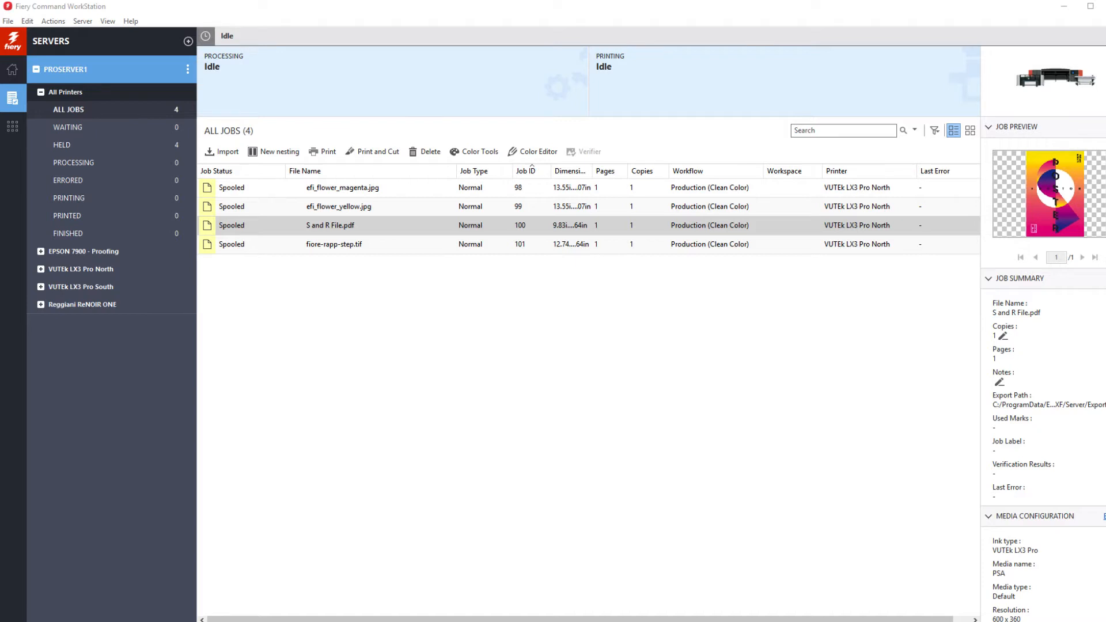
Open the S and R File.pdf job for editing and enable Step and Repeat in its layout settings.
click(428, 227)
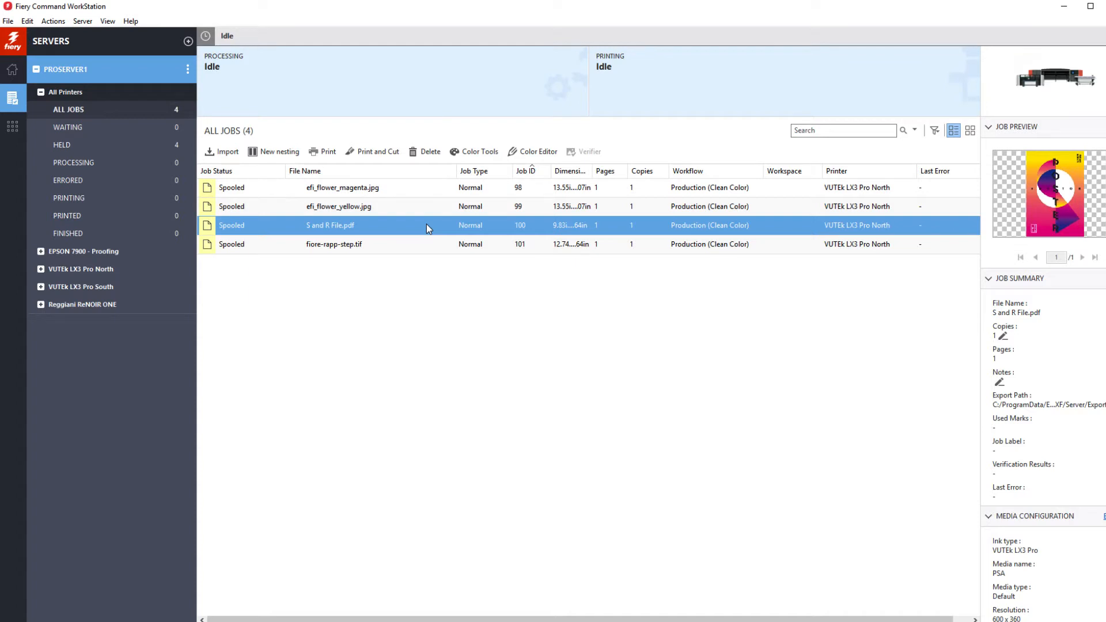
double_click(427, 225)
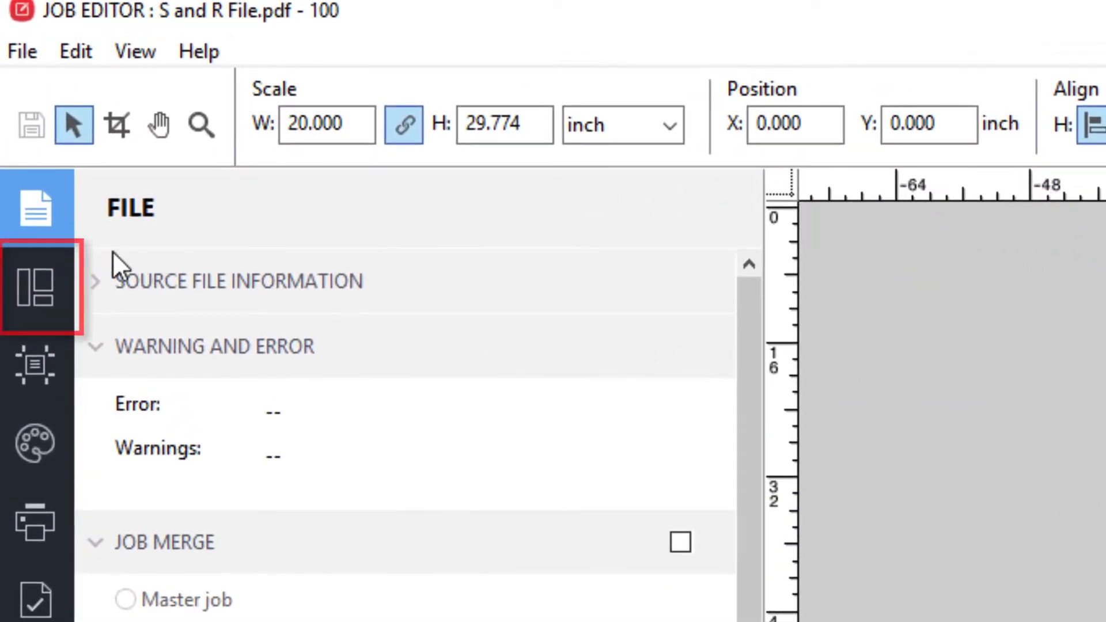
click(36, 288)
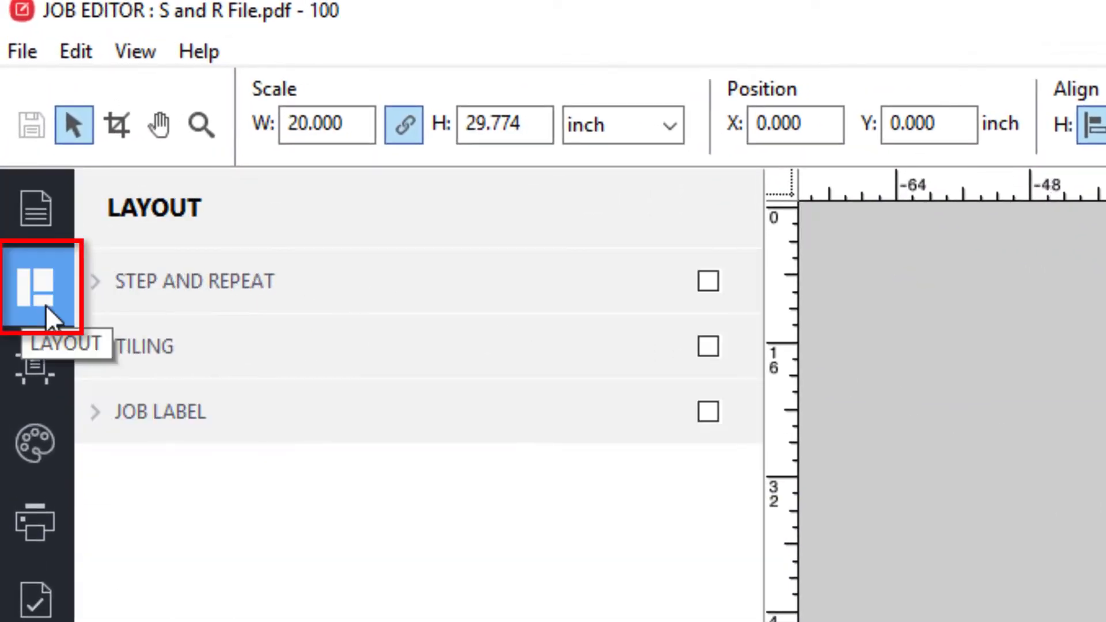
click(97, 282)
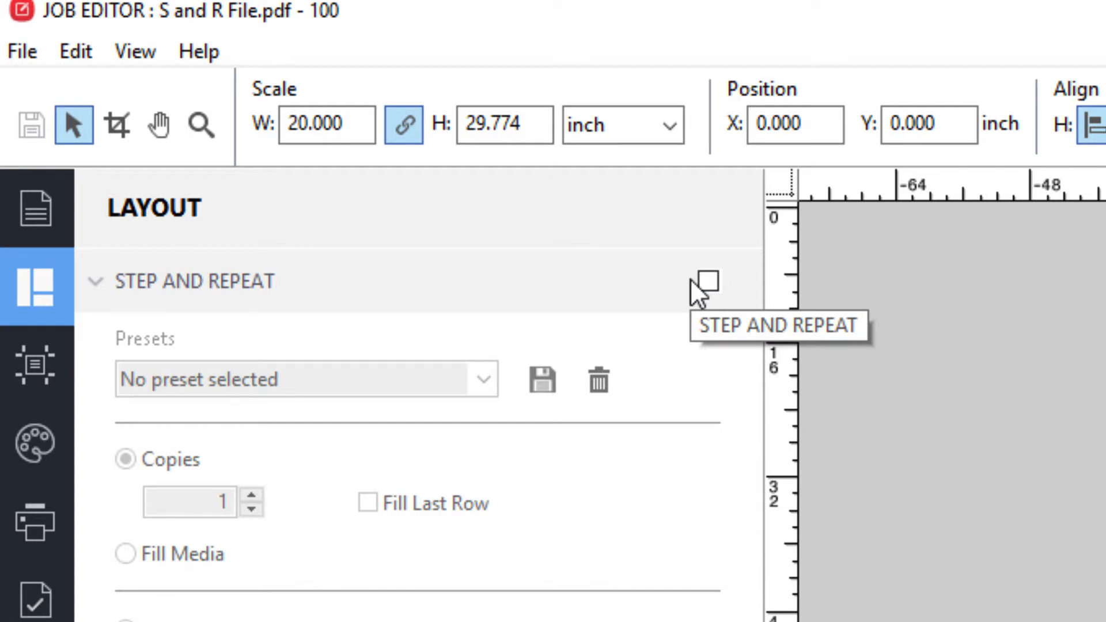
click(704, 285)
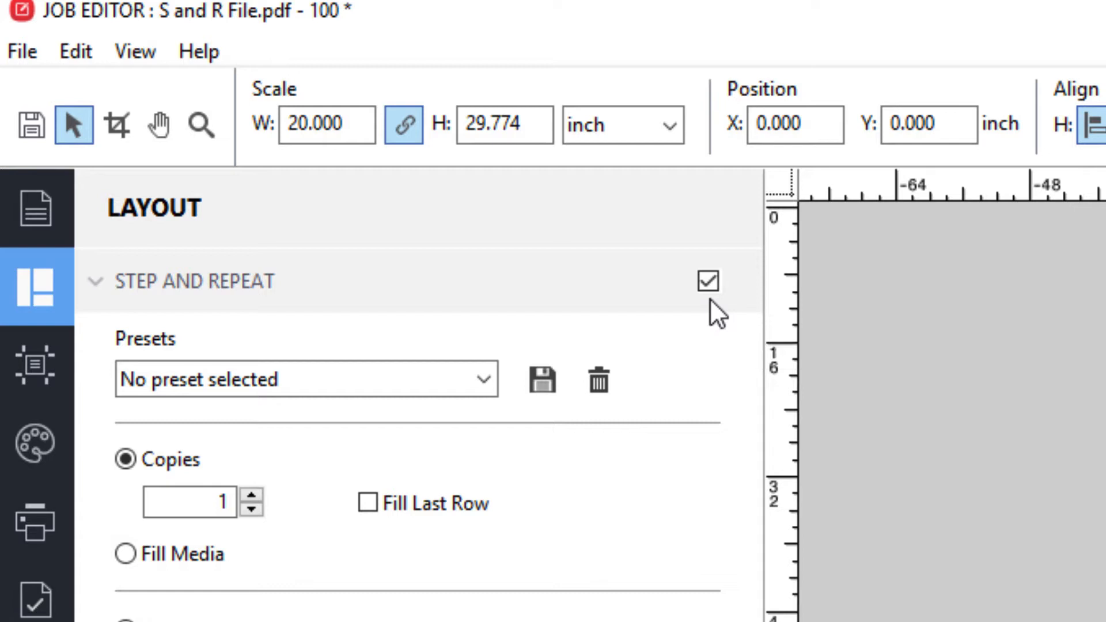
Apply a step-and-repeat layout of 15 poster copies and fill the last row with additional copies.
drag(218, 502, 234, 506)
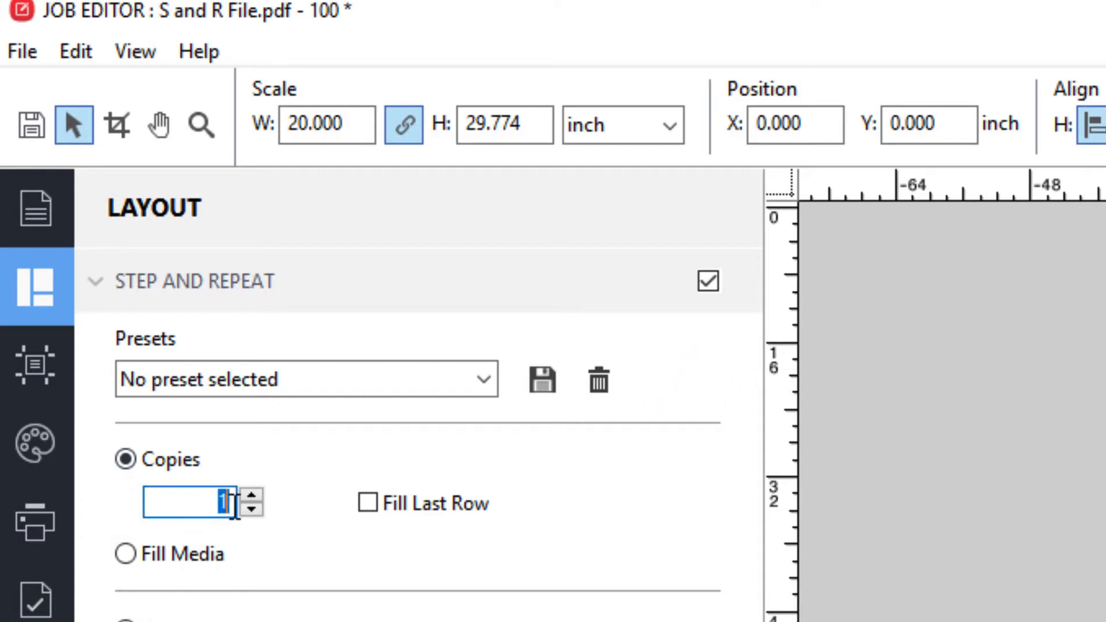
text(15)
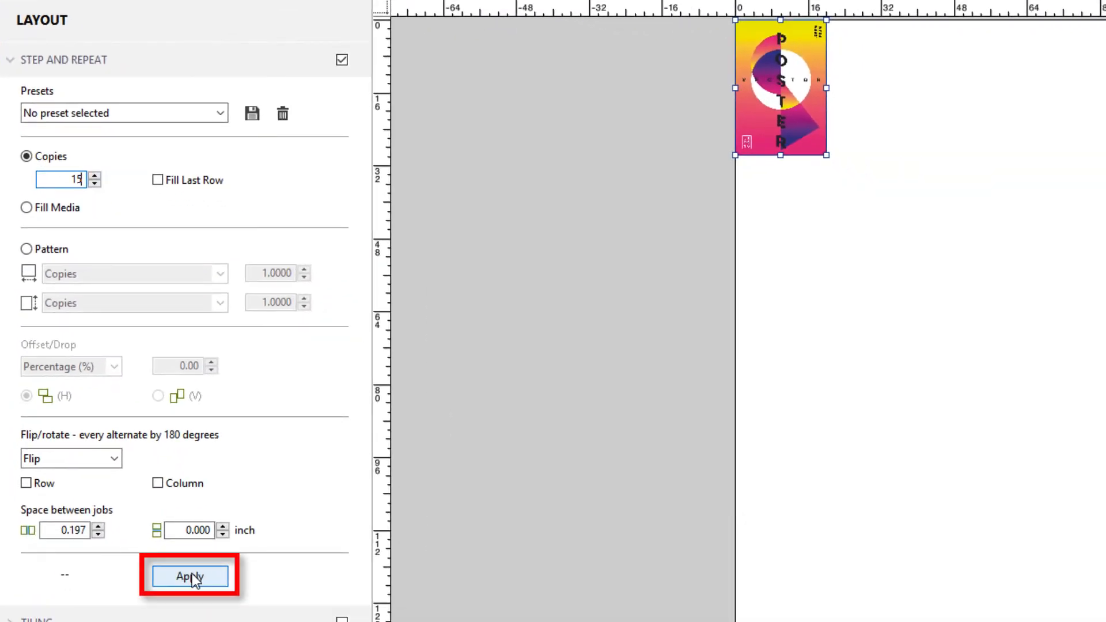
click(192, 577)
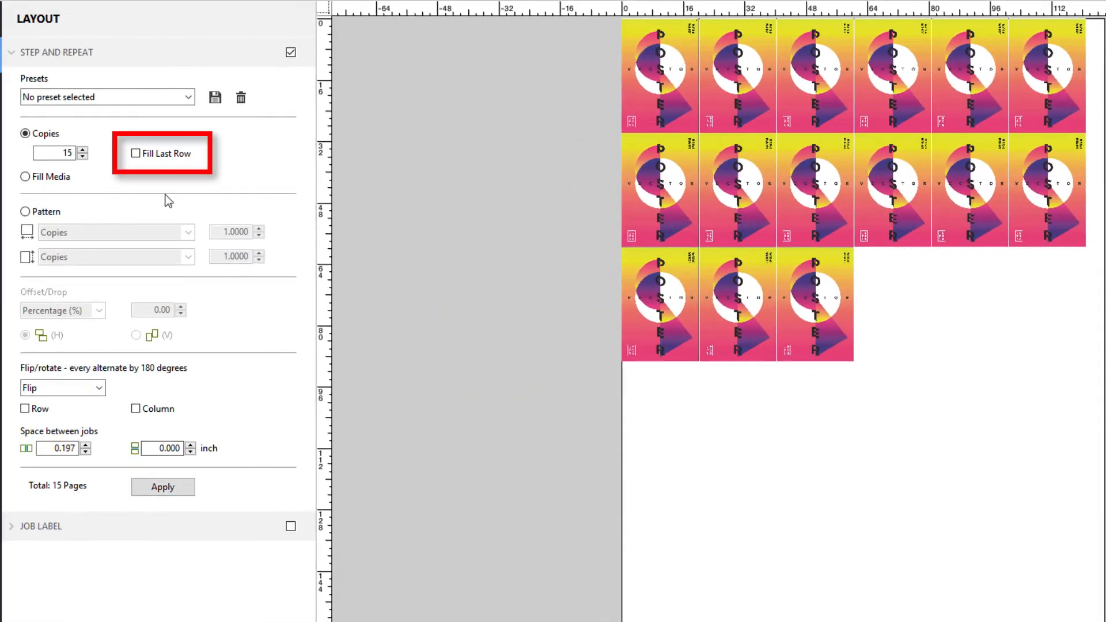
click(136, 154)
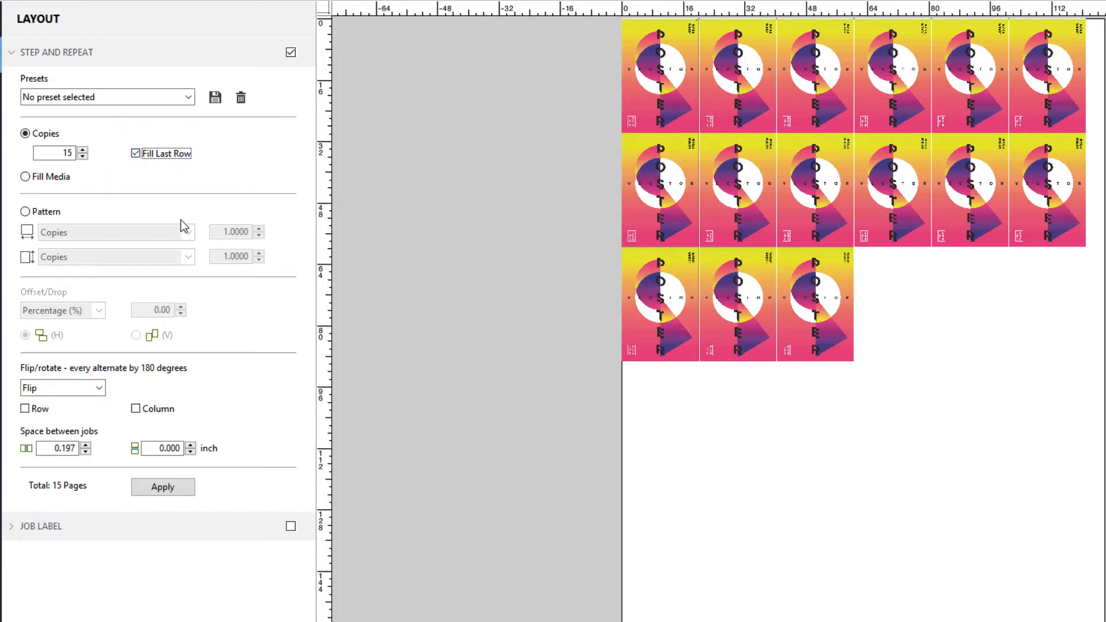
click(164, 487)
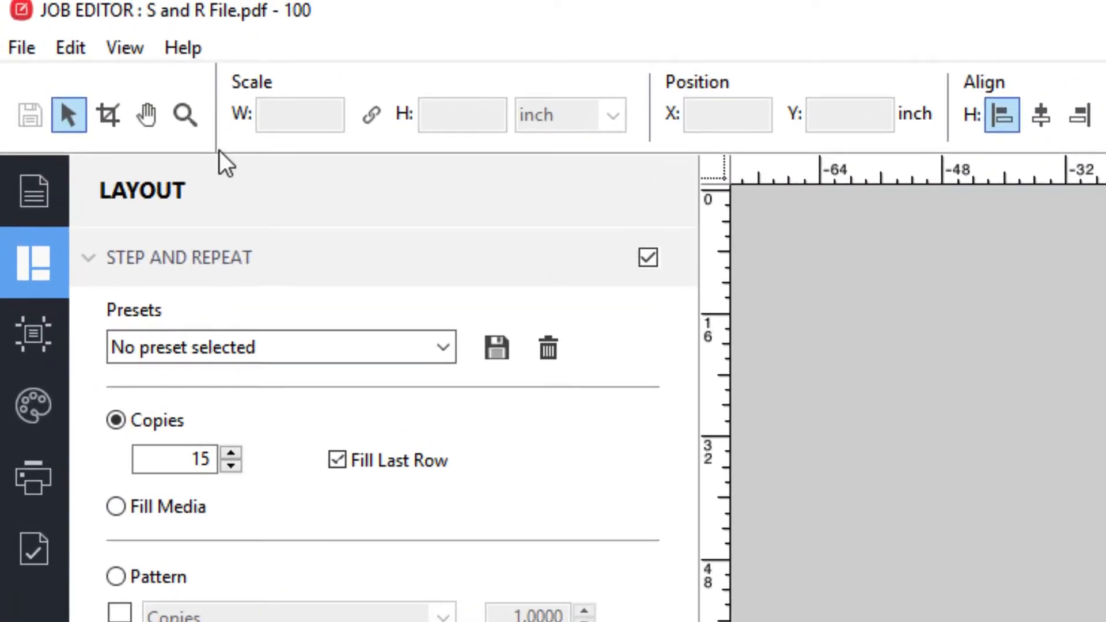
Set the horizontal and vertical space between jobs to 0 inch and apply it to the poster layout.
click(184, 120)
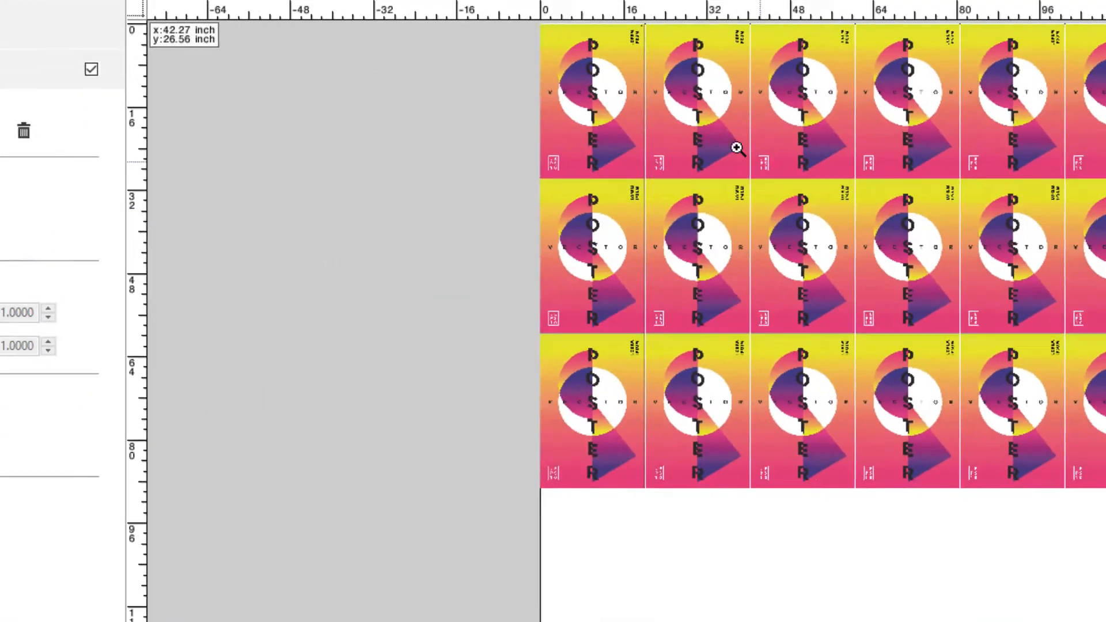
drag(386, 61, 462, 124)
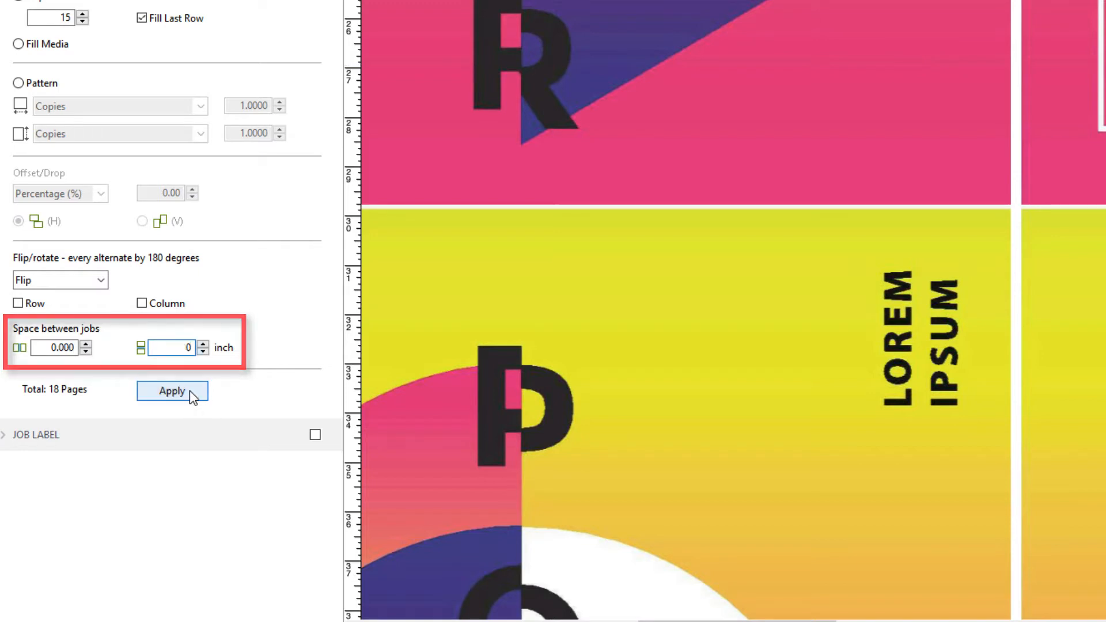
click(171, 391)
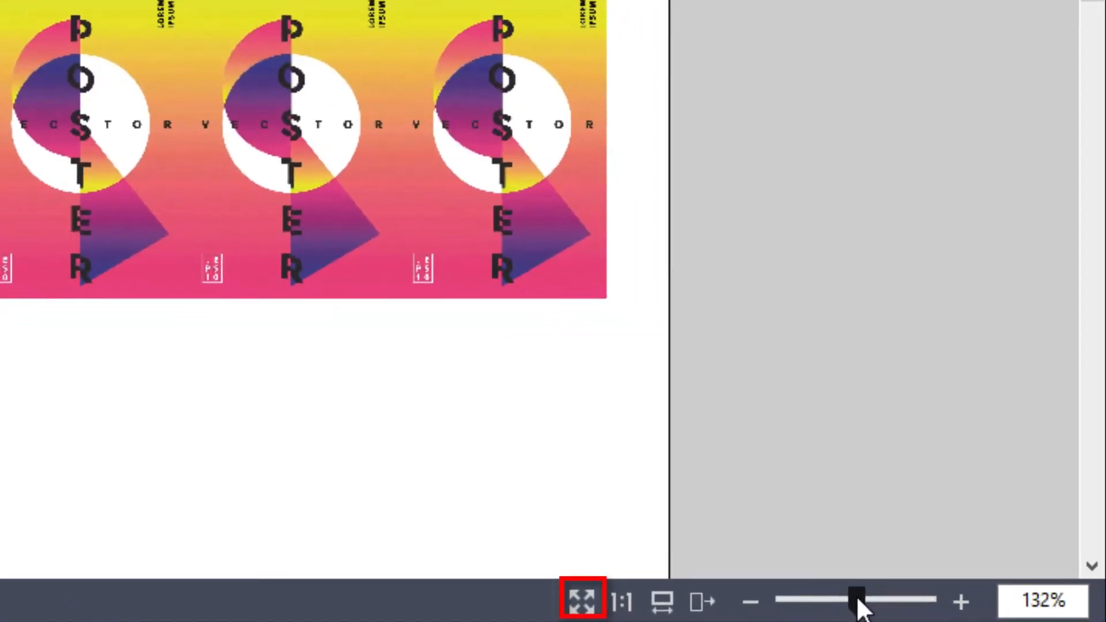
drag(858, 600, 858, 599)
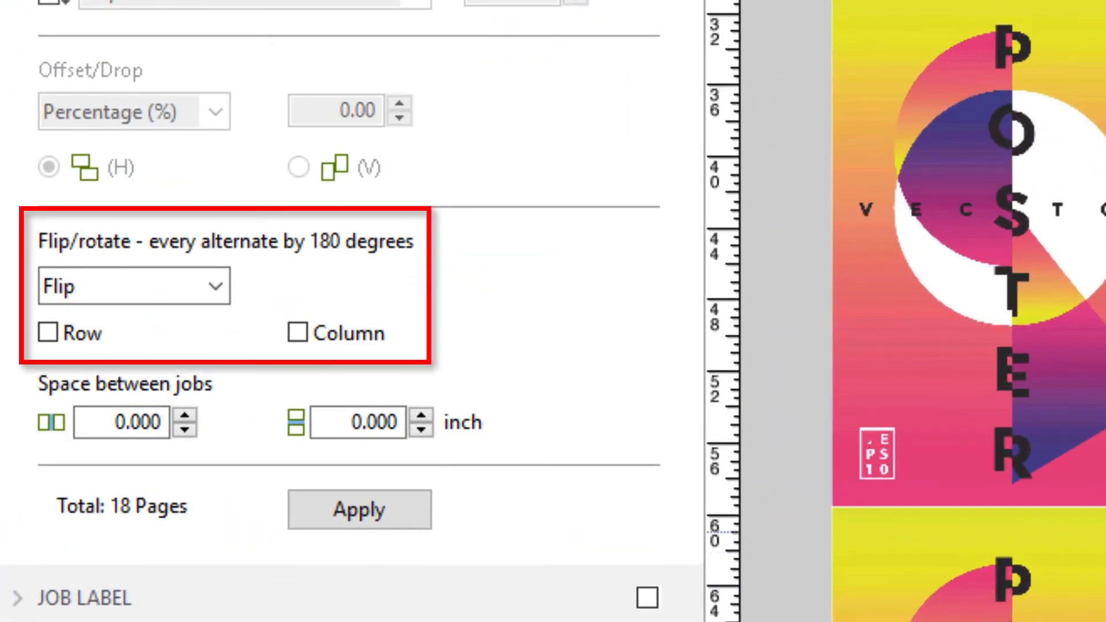
Rotate every alternate row of posters by 180 degrees and apply the change to the layout.
click(210, 287)
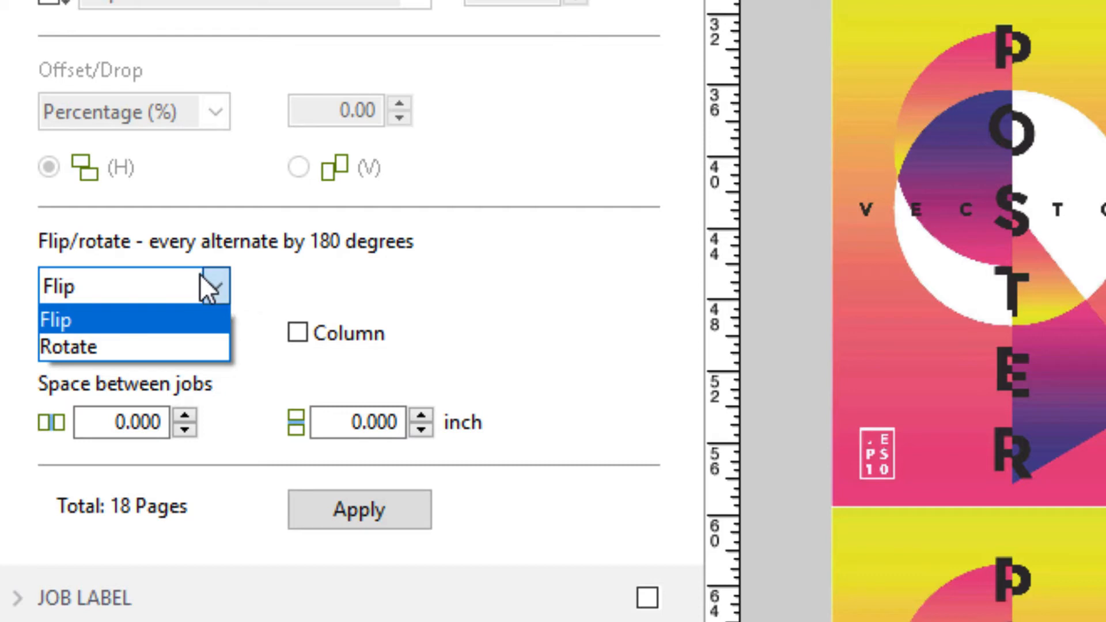
click(199, 274)
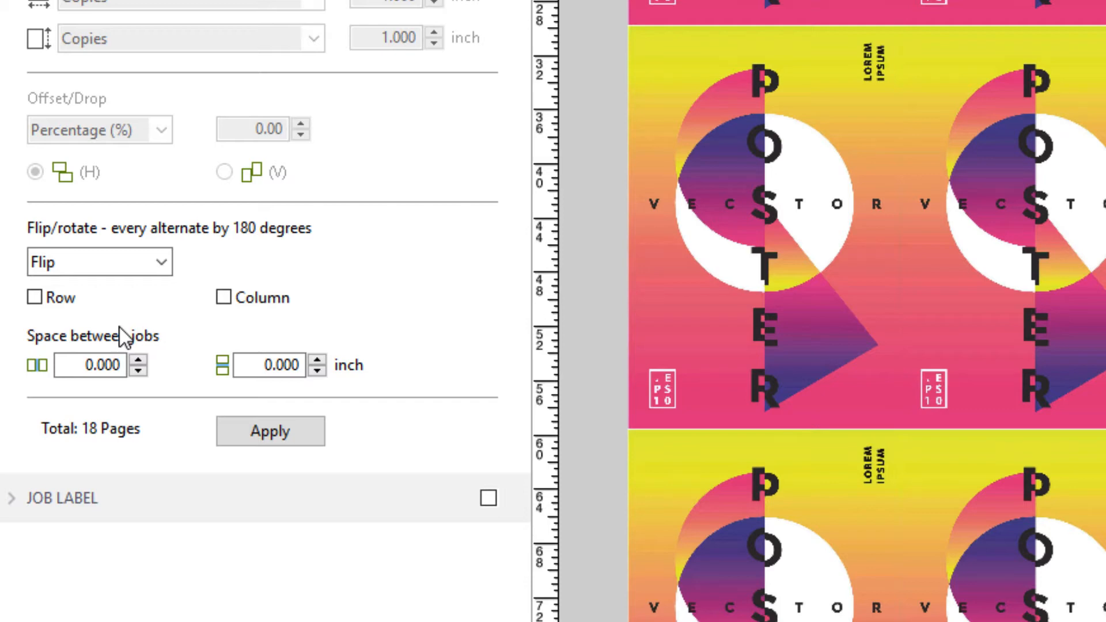
click(156, 262)
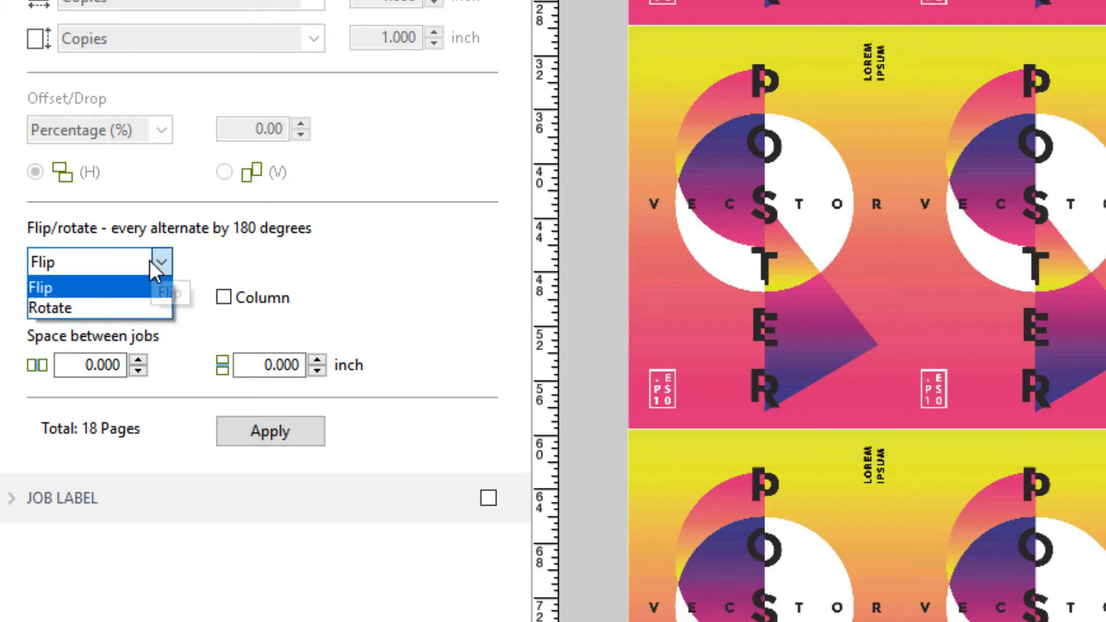
click(148, 307)
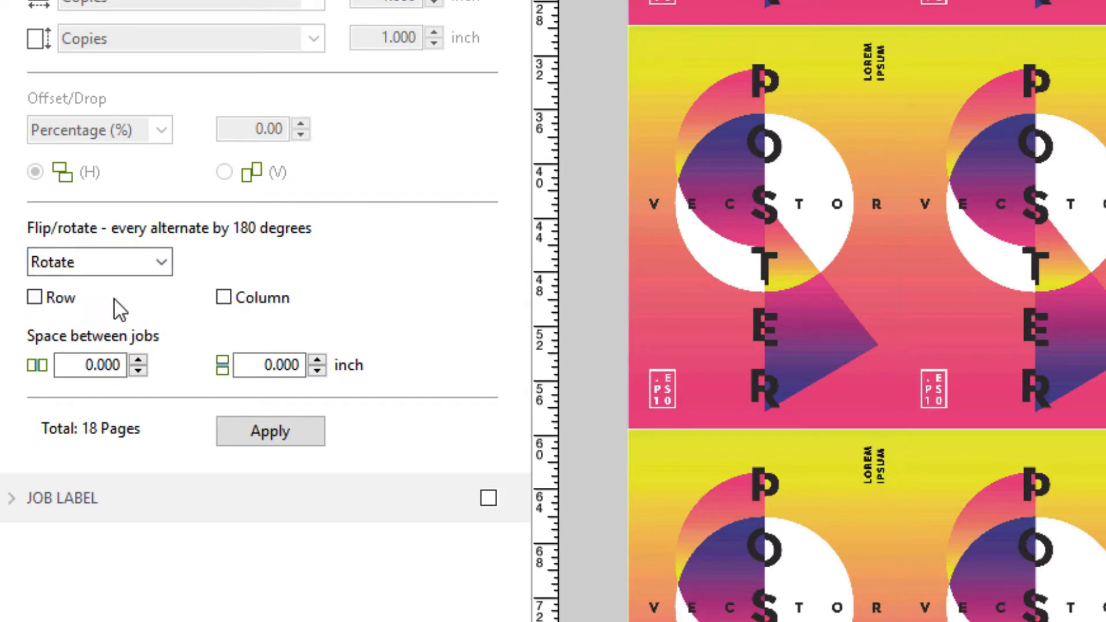
click(39, 300)
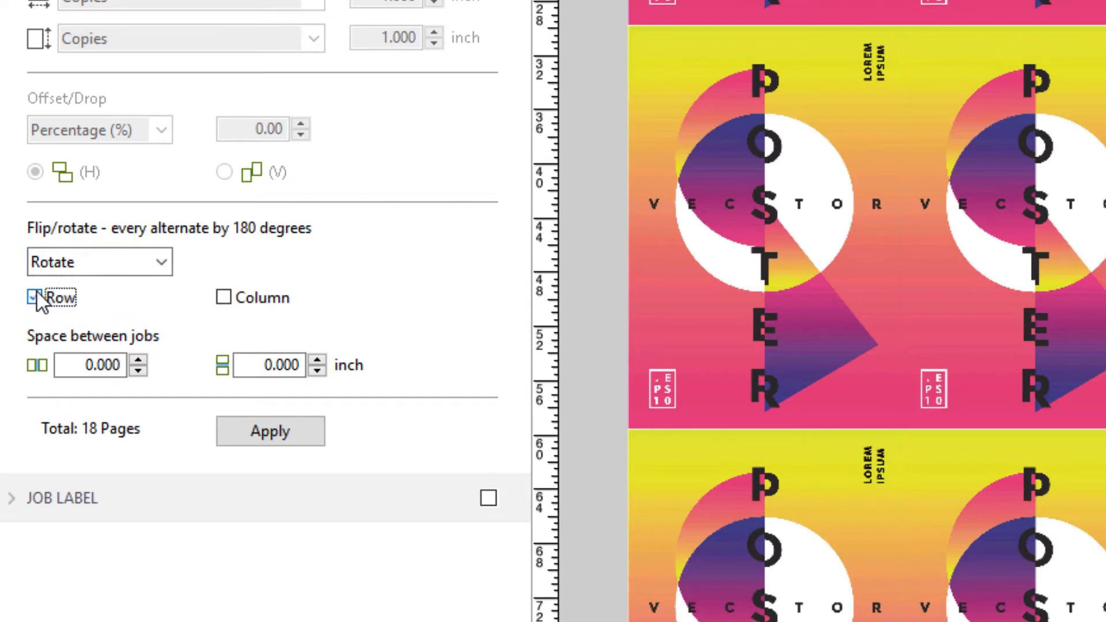
click(238, 437)
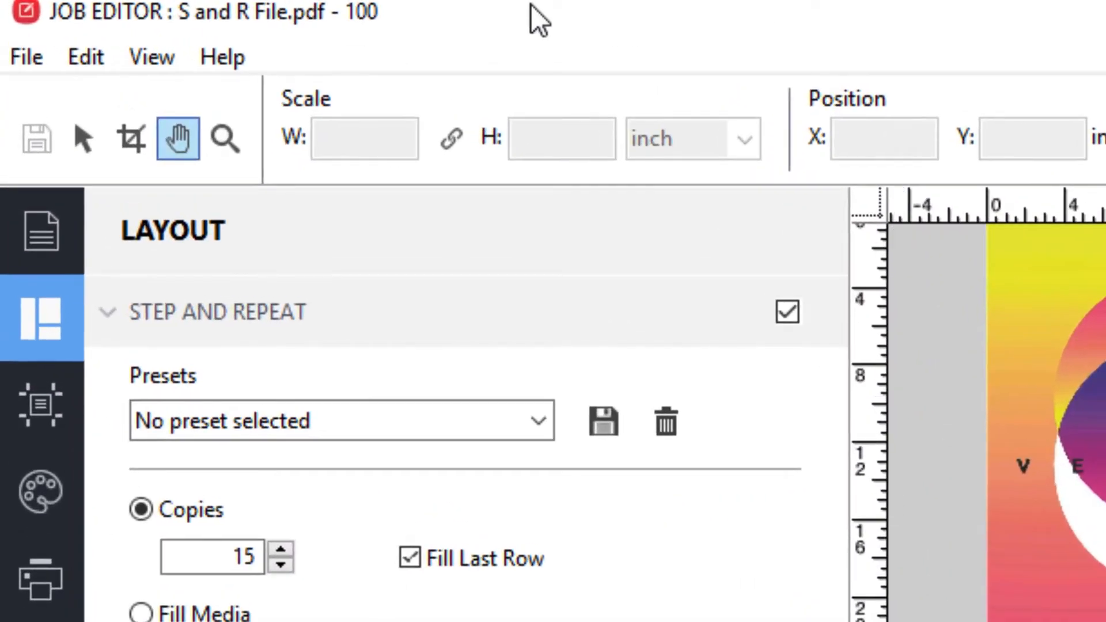
Turn Step and Repeat off for the poster job, and re-enable and reapply it with the same settings.
click(788, 314)
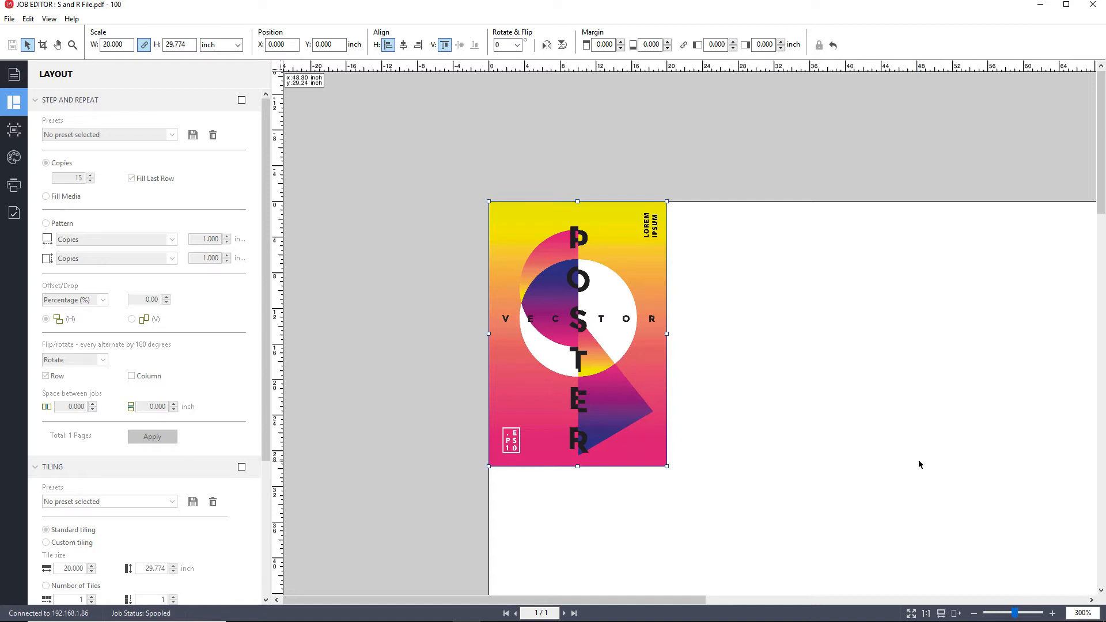
click(241, 100)
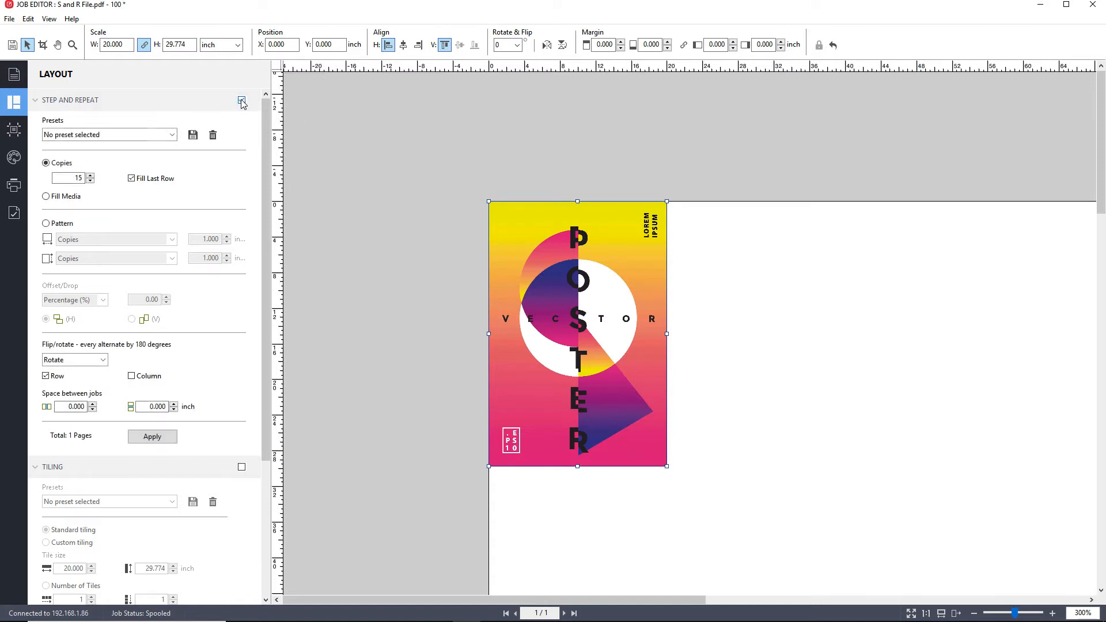
click(154, 437)
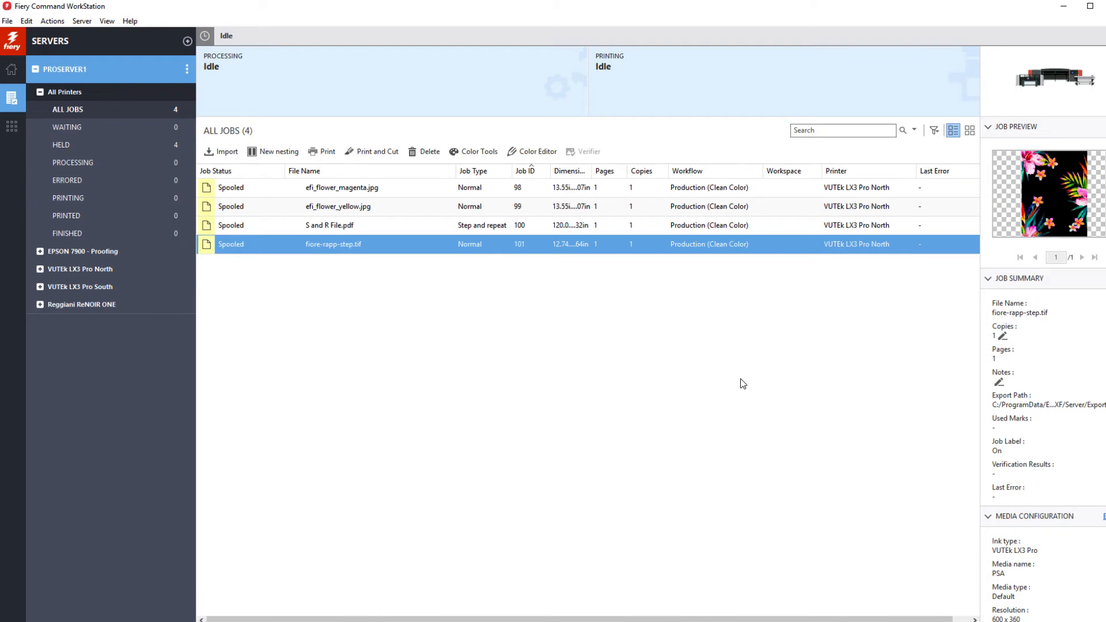
Open the fiore-rapp-step.tif job for editing and enable a Step and Repeat pattern with 2 horizontal copies.
double_click(442, 249)
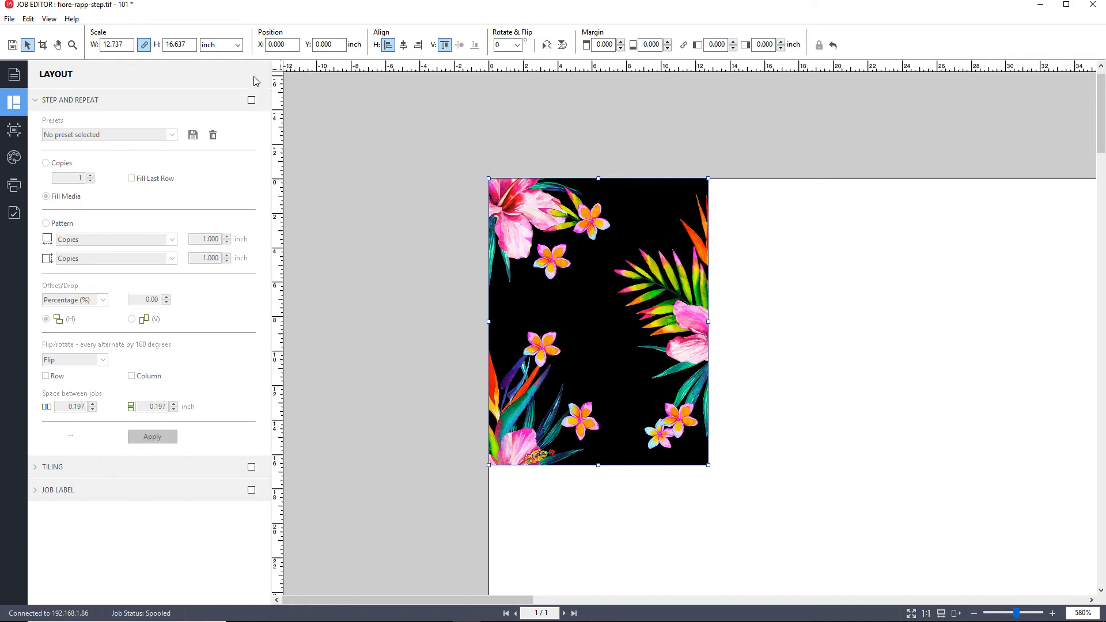
click(252, 100)
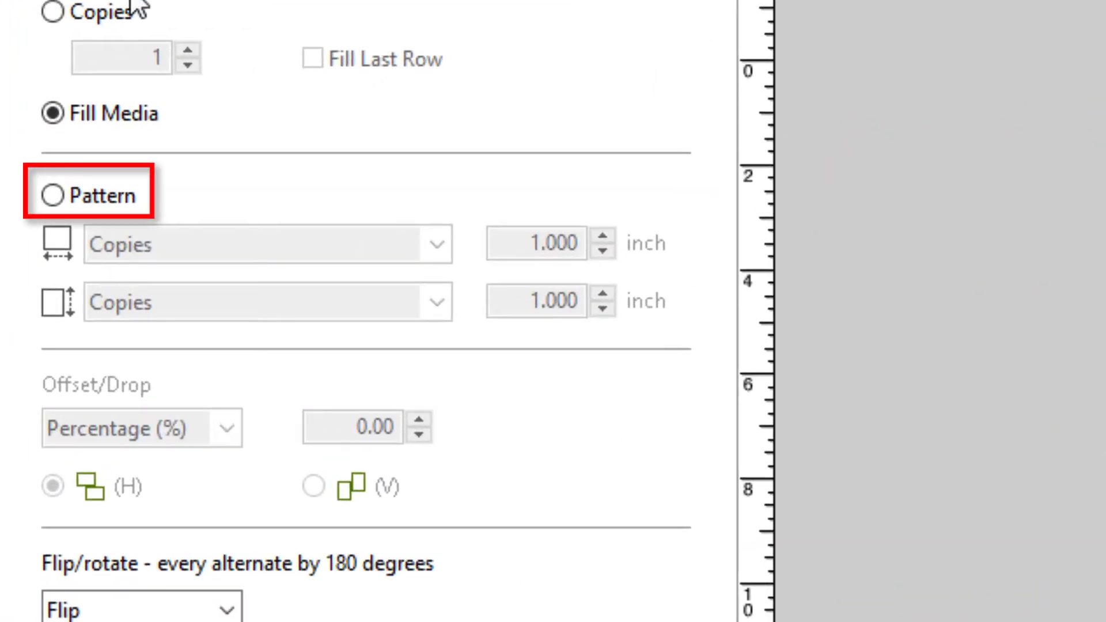
click(51, 195)
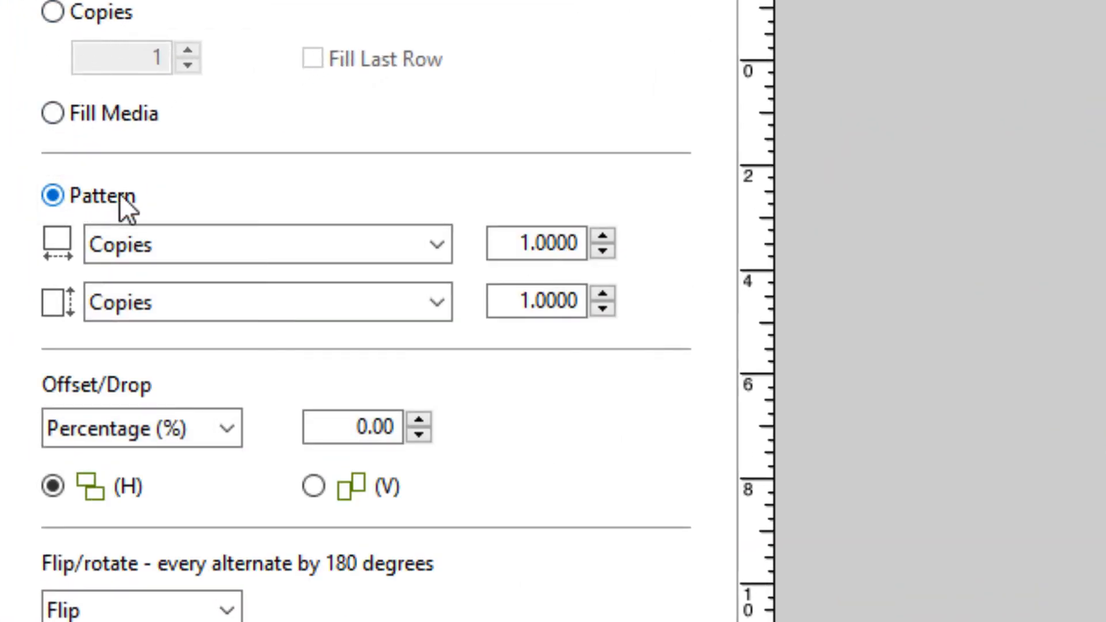
click(519, 243)
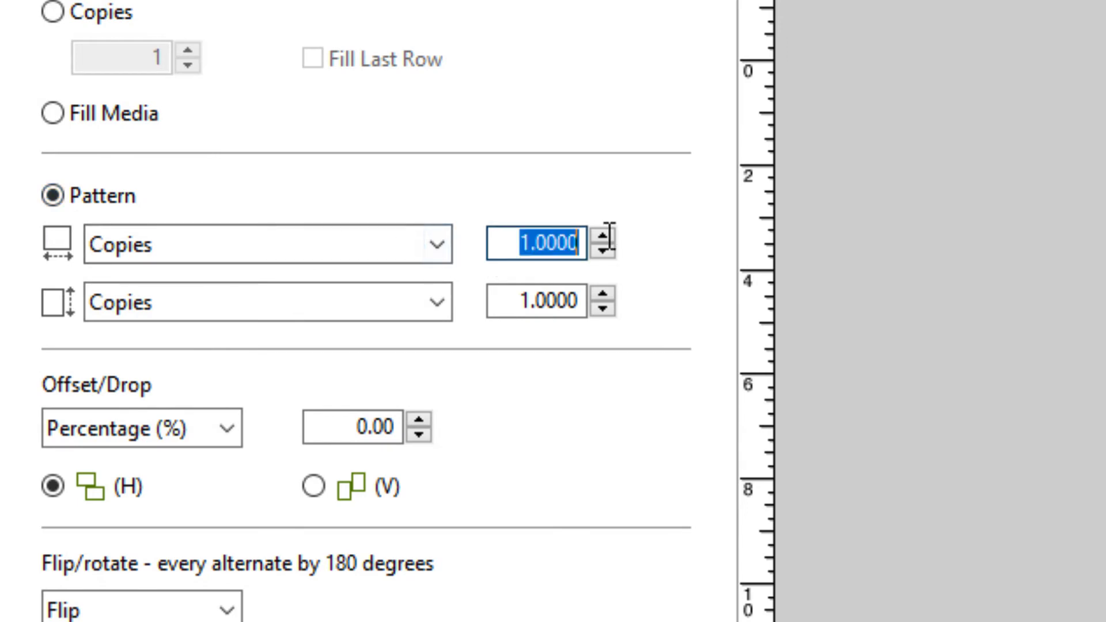
text(2)
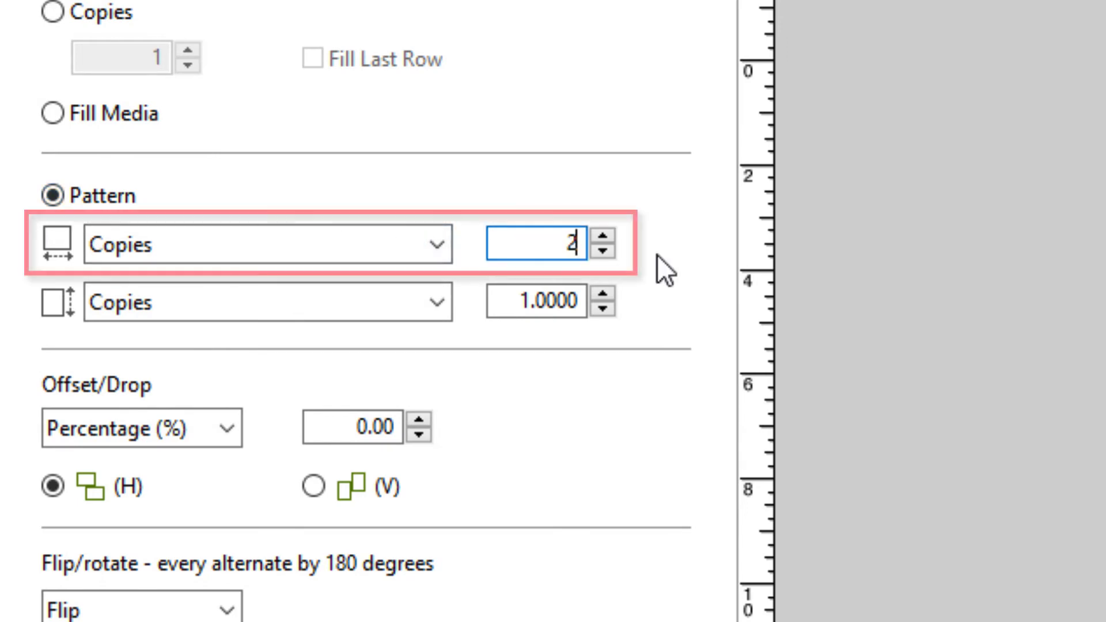
key(Return)
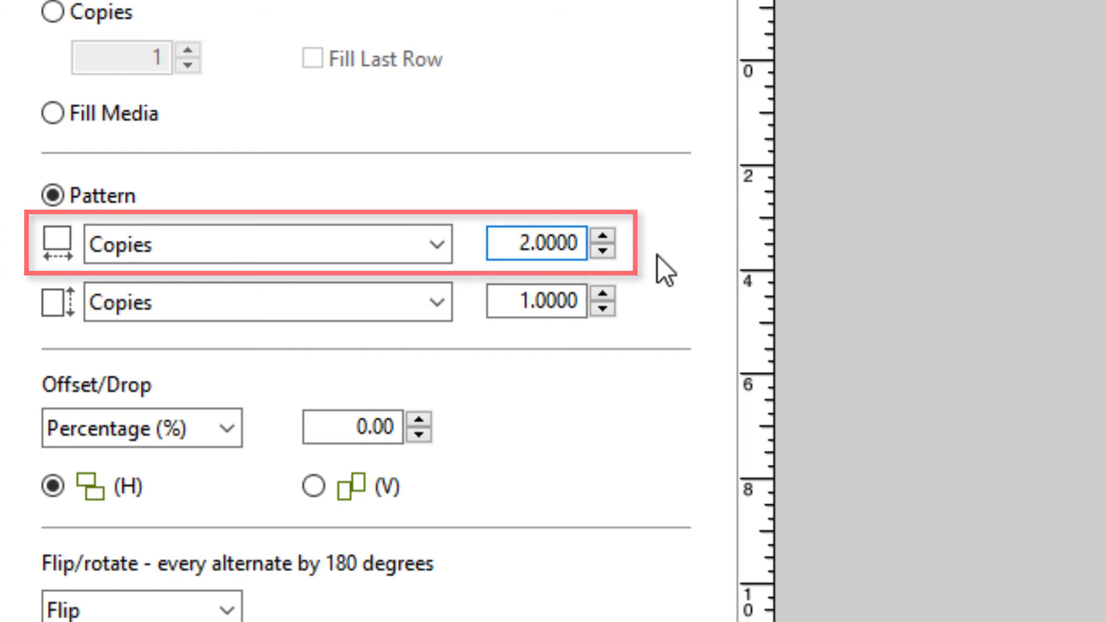
Apply a vertical offset to the floral pattern using a drop size of 1/2.
click(226, 428)
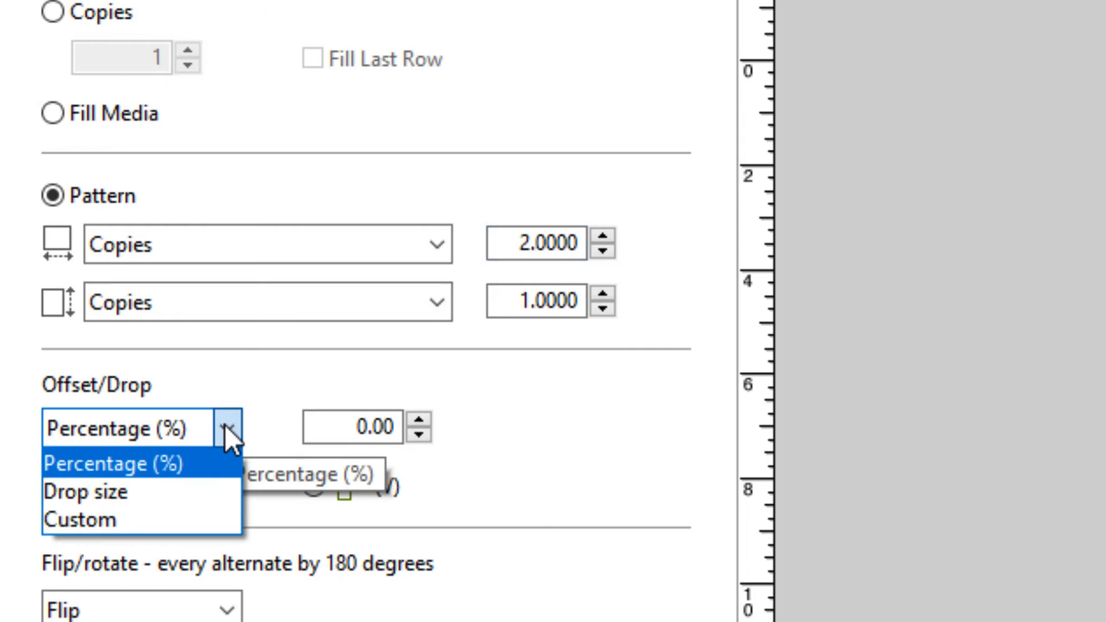
click(190, 482)
click(410, 430)
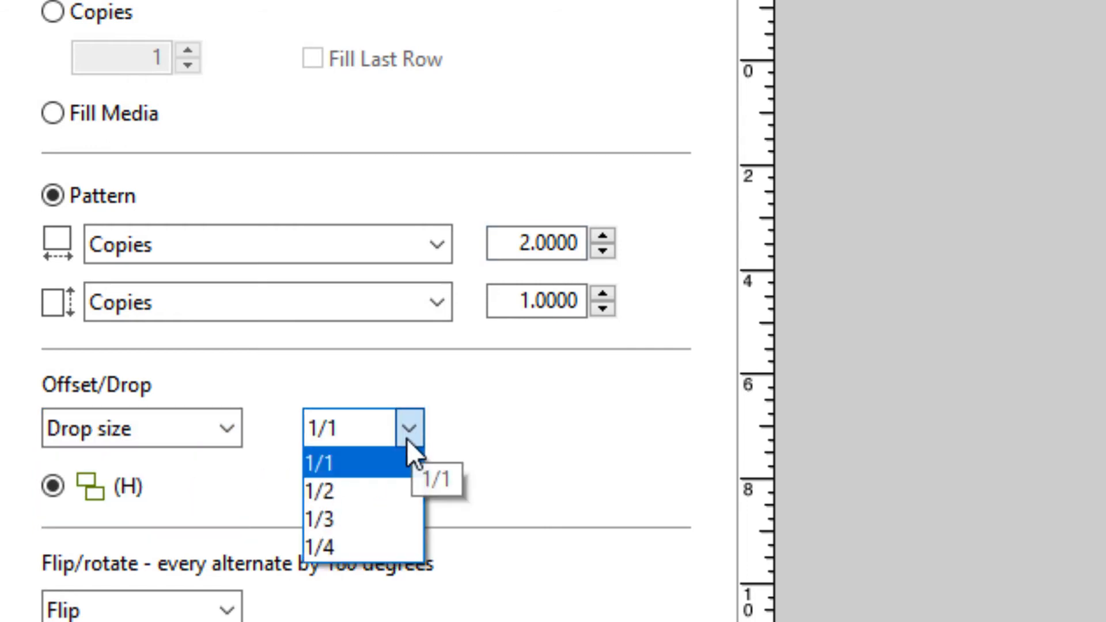
click(383, 482)
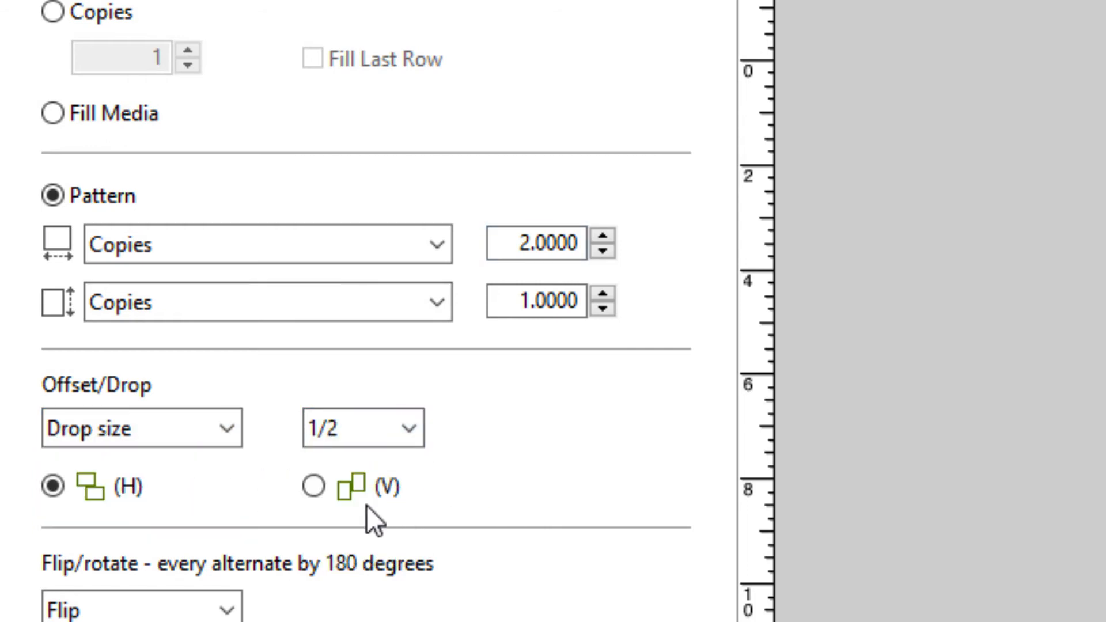
click(314, 486)
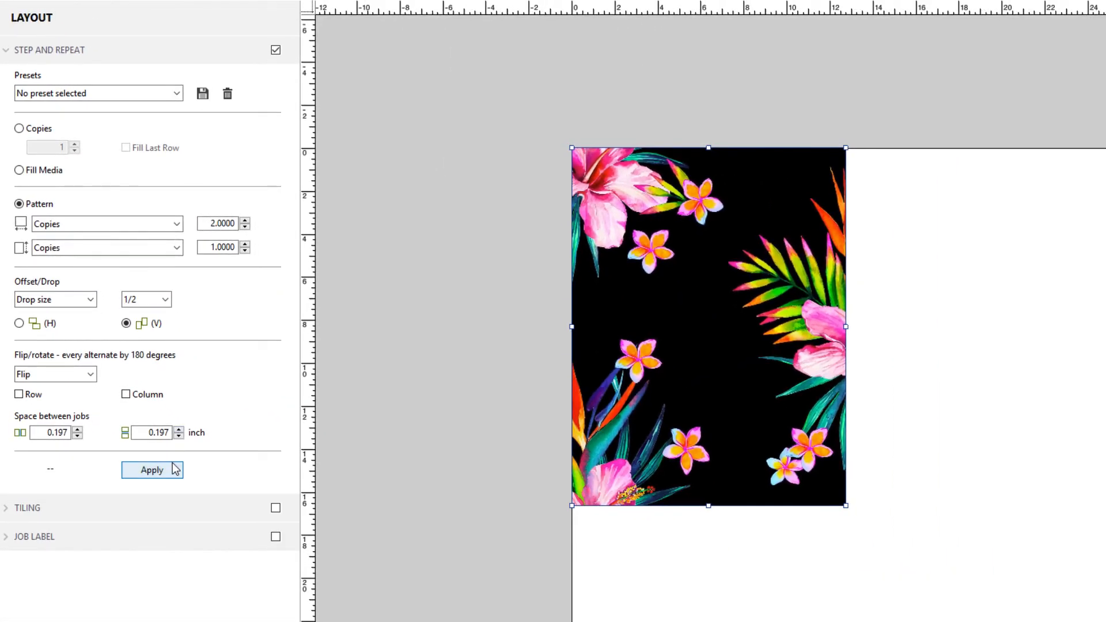
click(175, 470)
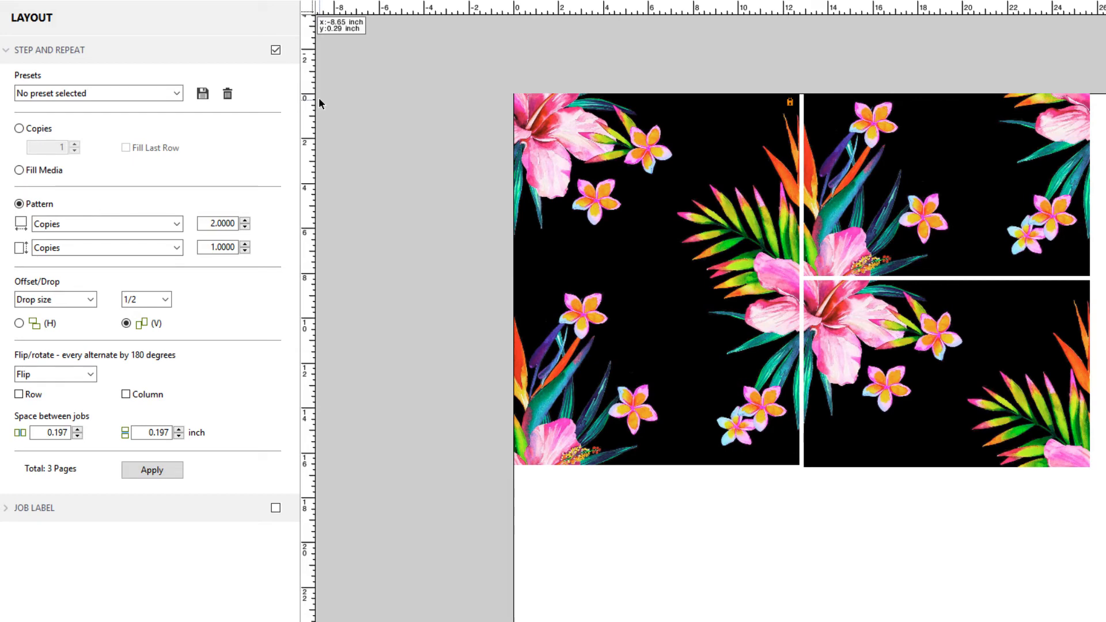
Set the horizontal and vertical space between the floral pattern copies to 0.000 inch and apply it to the layout.
double_click(63, 434)
text(0.000)
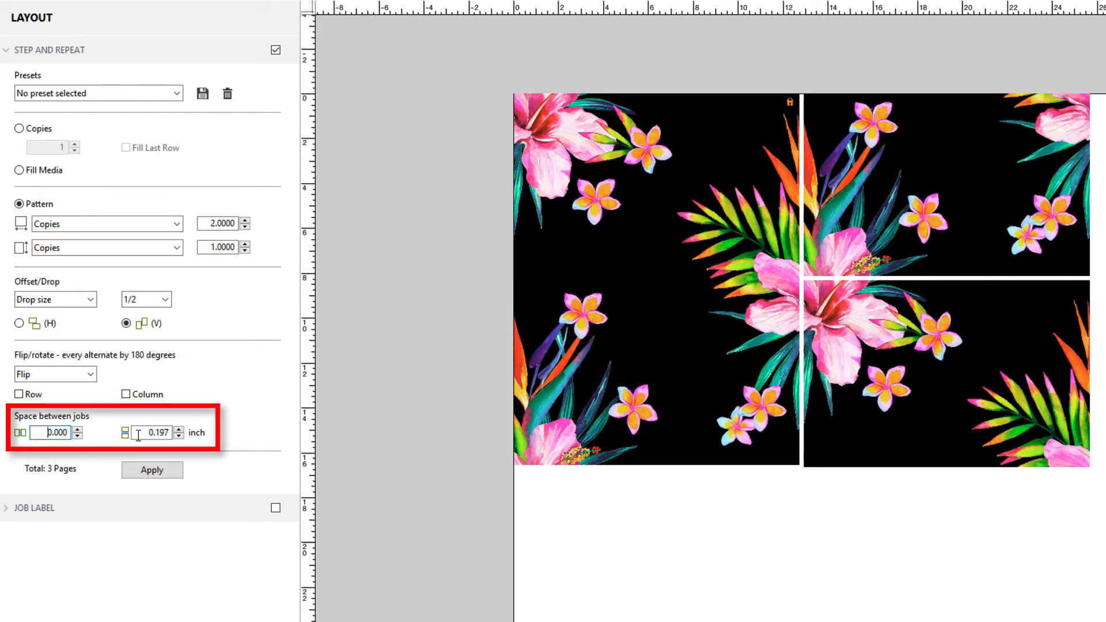
double_click(159, 433)
text(0)
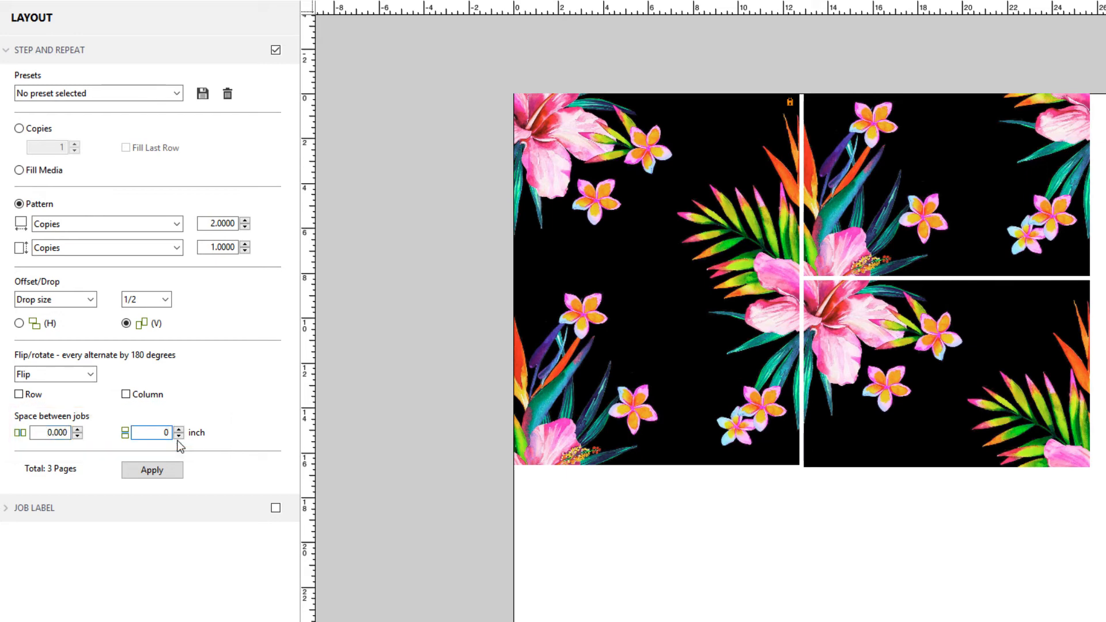
text(.000)
click(149, 466)
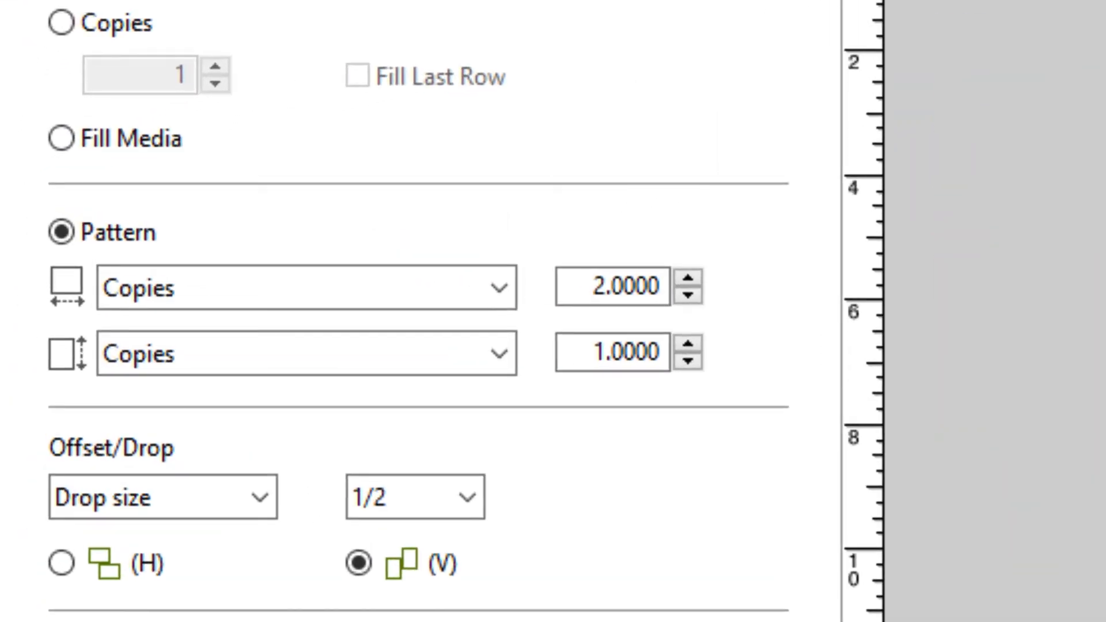
Make the floral pattern repeat horizontally across the full media width and apply the change to the layout.
click(500, 288)
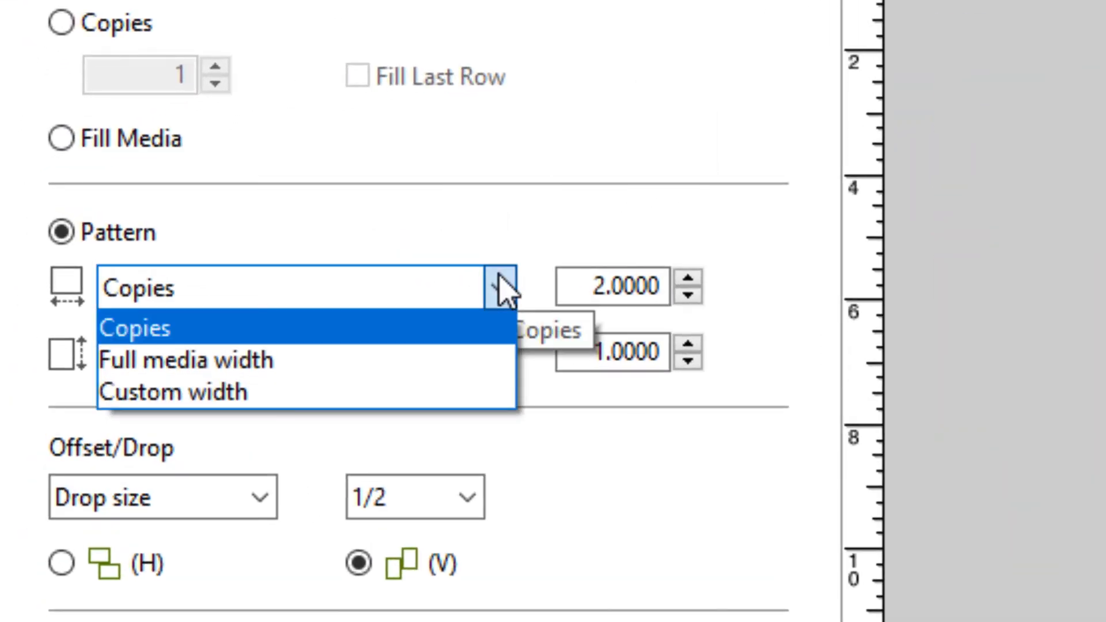
click(467, 360)
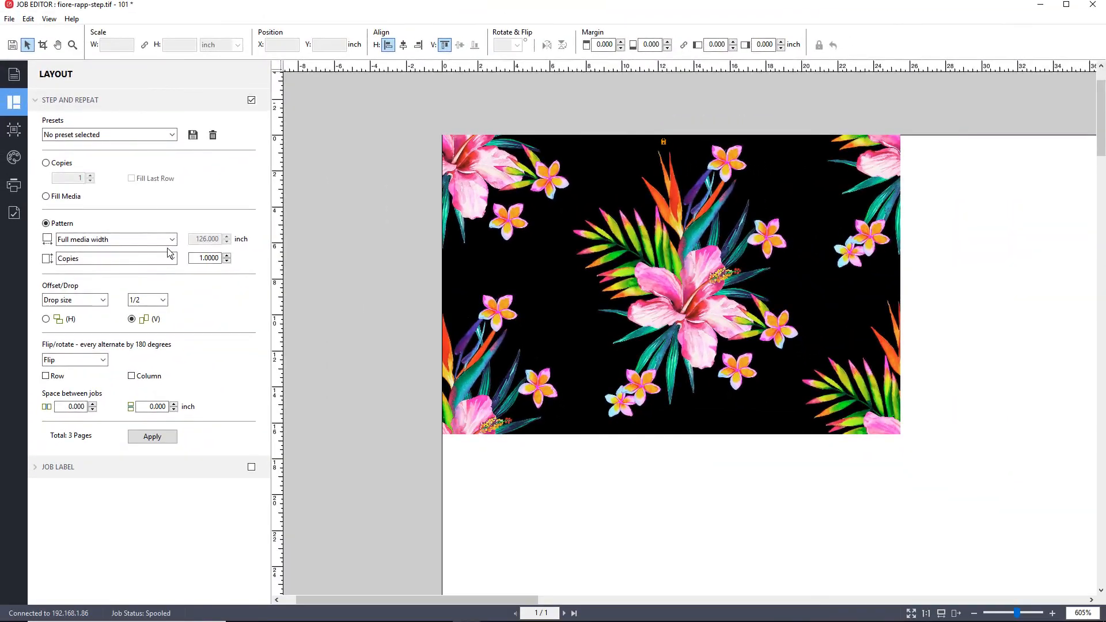
click(151, 435)
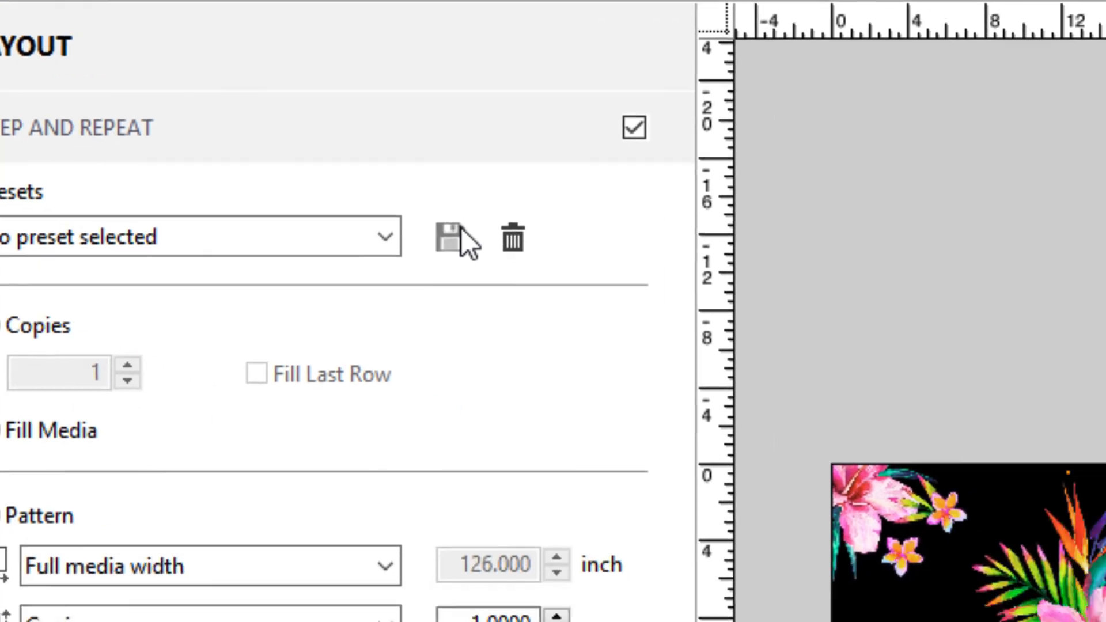
Save the current Step and Repeat settings as a preset named One-Half Vertical Drop.
click(621, 298)
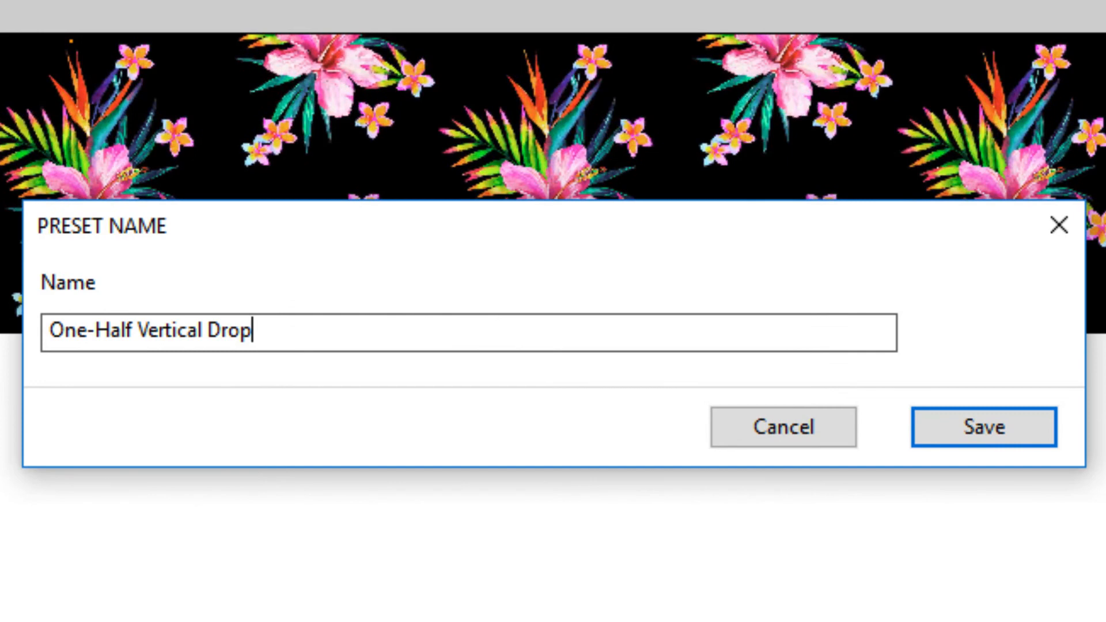